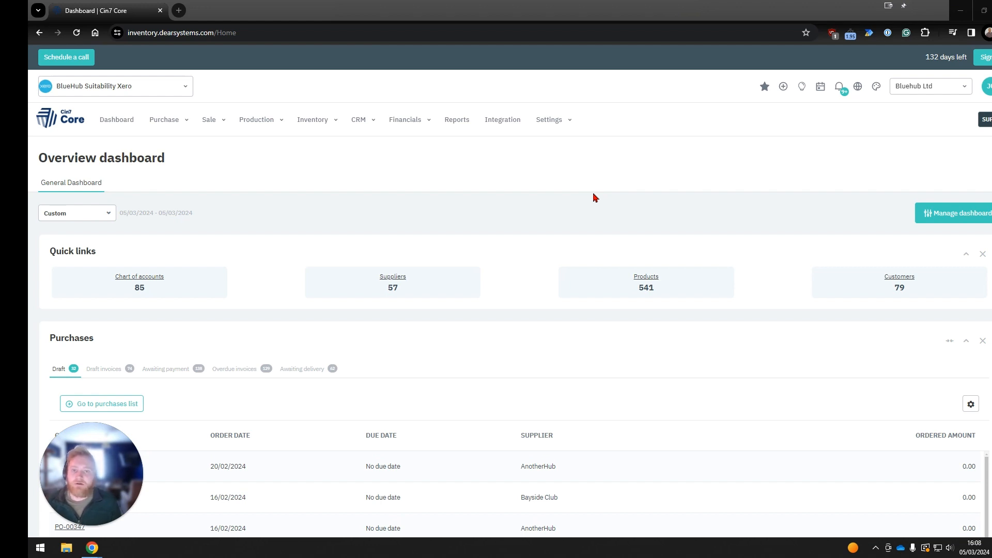
Open the UK Shipping zone from the shipping zones in the reference books.
{"action": "left_click", "coordinate": [567, 124]}
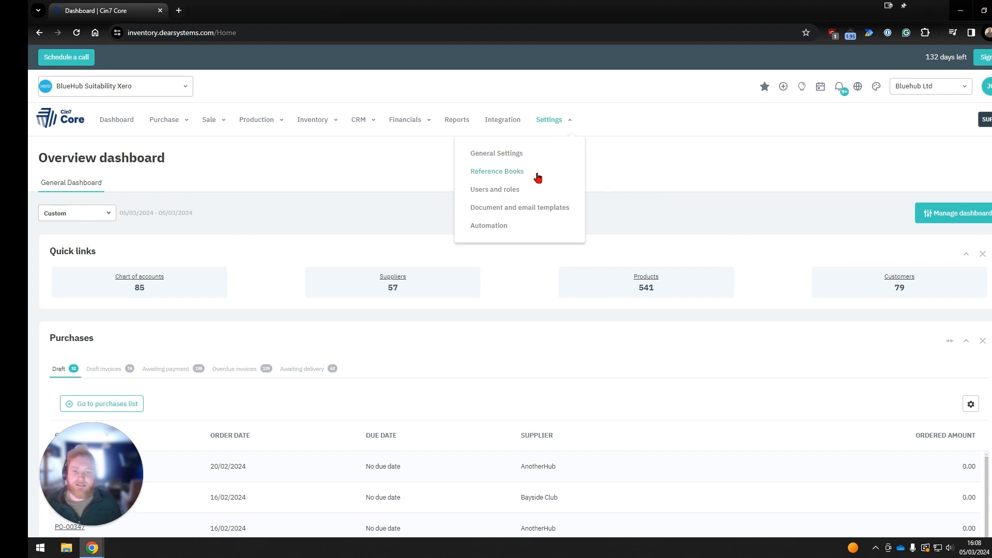
{"action": "left_click", "coordinate": [521, 172]}
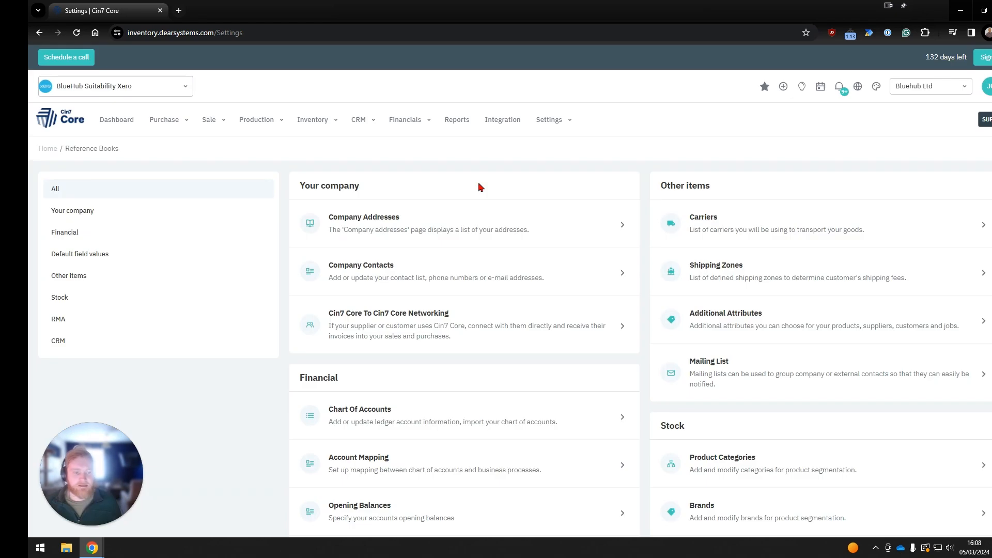
{"action": "left_click", "coordinate": [760, 264]}
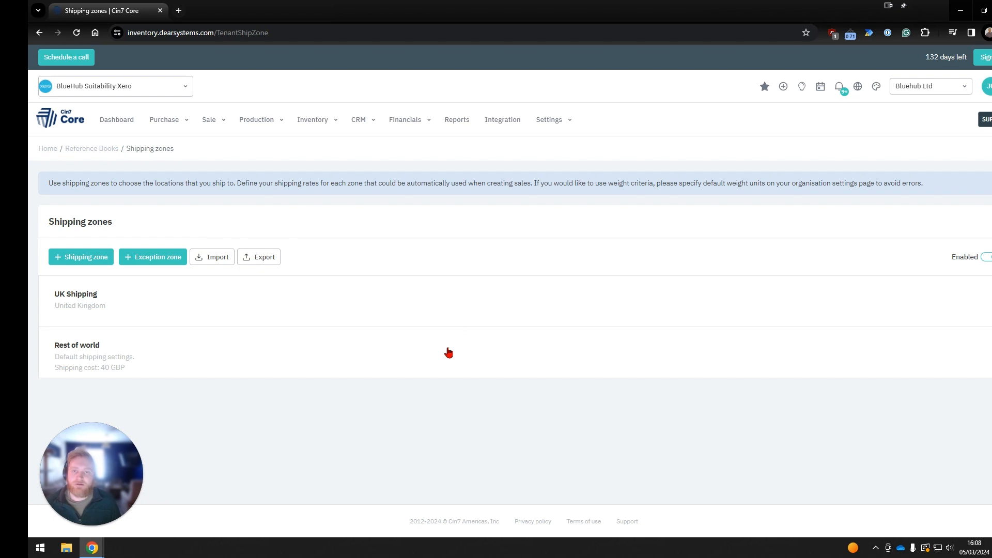
{"action": "left_click", "coordinate": [191, 304]}
{"action": "left_click", "coordinate": [449, 184]}
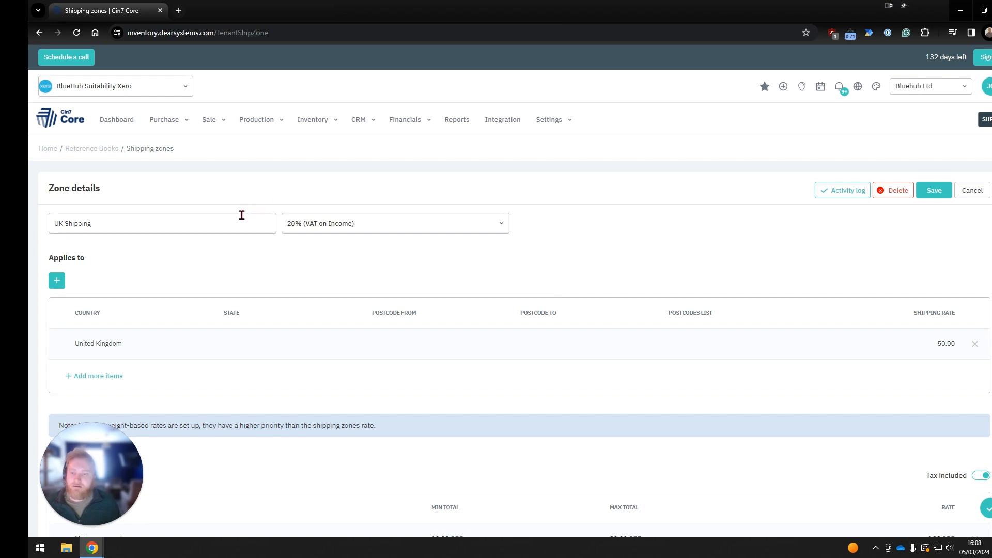
Review the UK Shipping zone's tax rule, country shipping rate, rate priority note and price-based rates.
{"action": "mouse_move", "coordinate": [242, 215]}
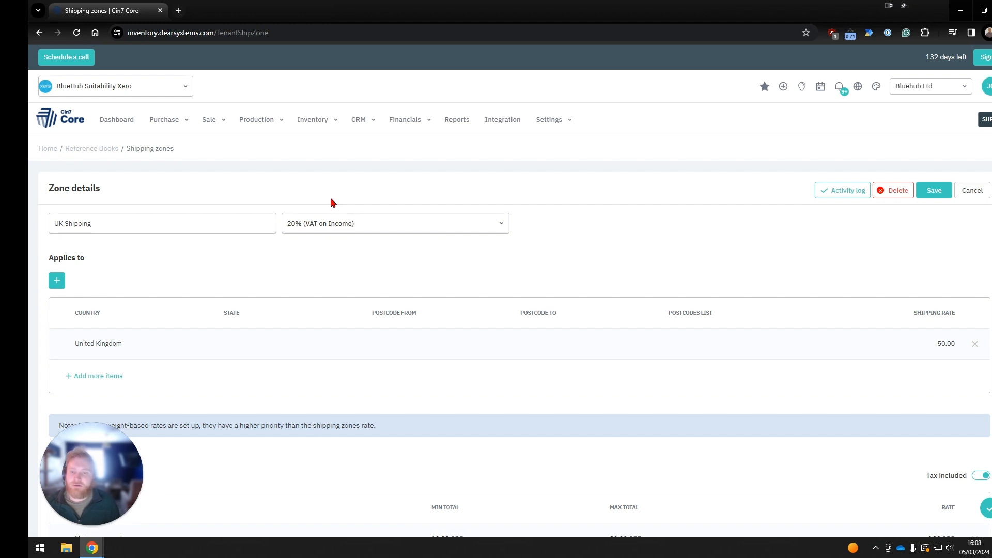
{"action": "scroll", "coordinate": [301, 268], "scroll_direction": "down", "scroll_amount": 1}
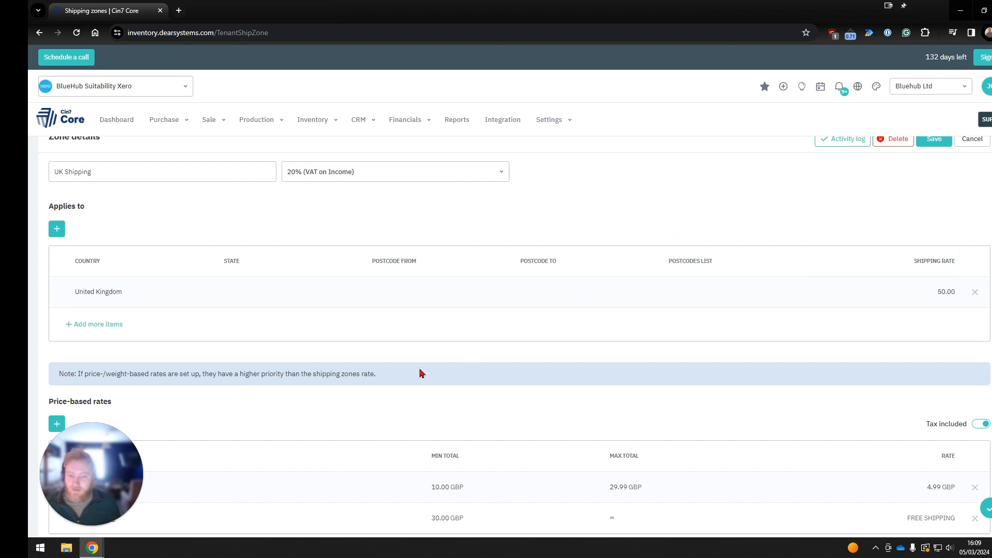
{"action": "left_click_drag", "start_coordinate": [387, 374], "coordinate": [158, 371]}
{"action": "left_click", "coordinate": [143, 374]}
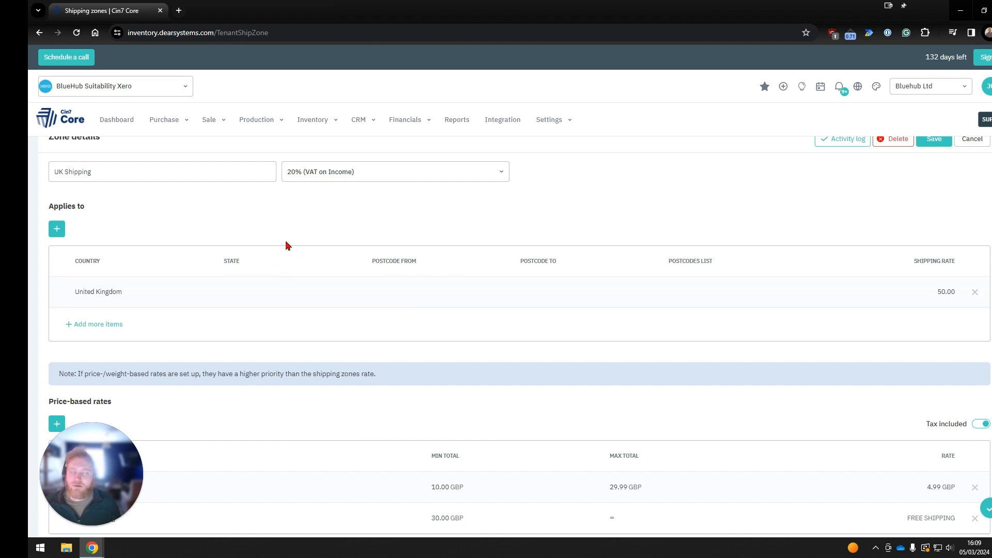
{"action": "scroll", "coordinate": [286, 246], "scroll_direction": "down", "scroll_amount": 1}
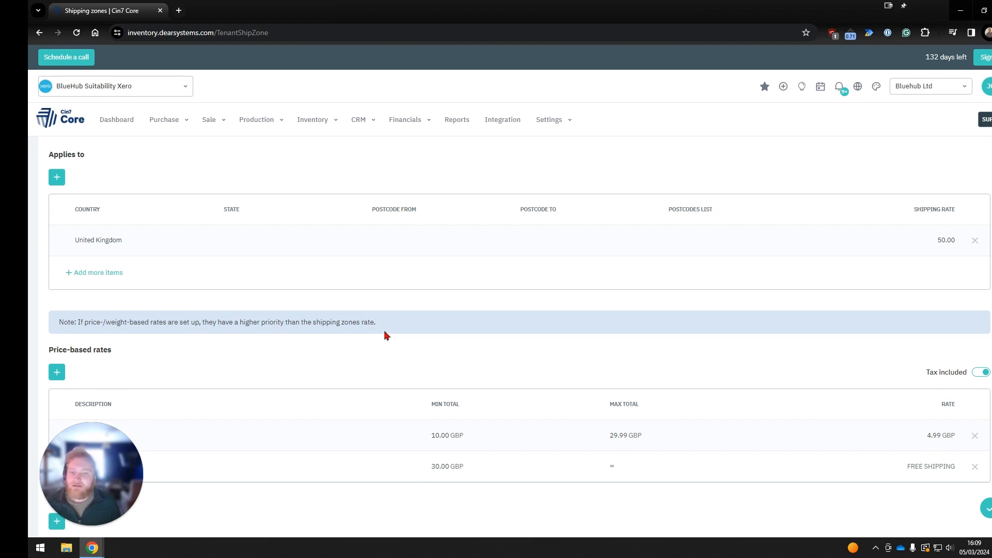
{"action": "scroll", "coordinate": [385, 336], "scroll_direction": "down", "scroll_amount": 2}
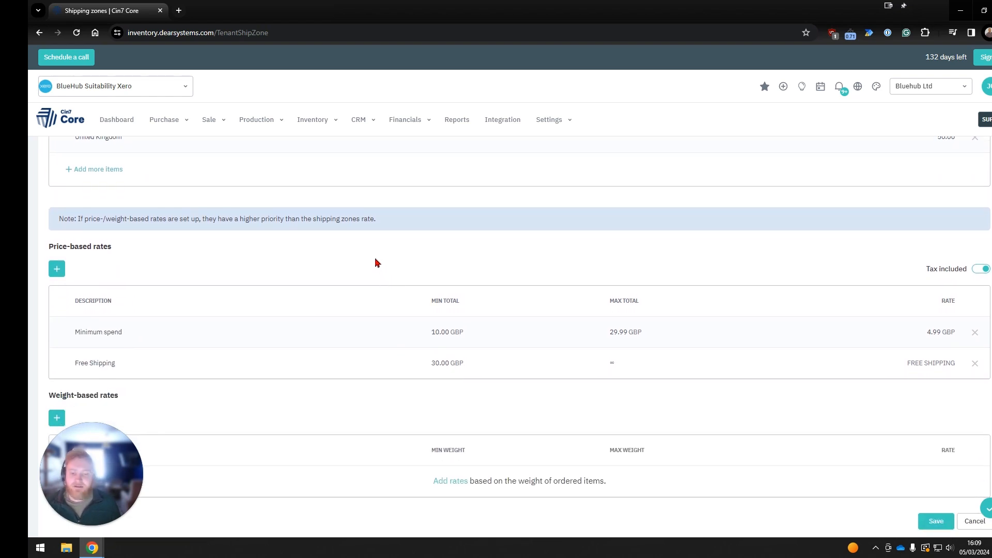
Set the Minimum spend rate's minimum total to 0 GBP, save the UK Shipping zone and reopen it to check the rates.
{"action": "scroll", "coordinate": [375, 262], "scroll_direction": "down", "scroll_amount": 1}
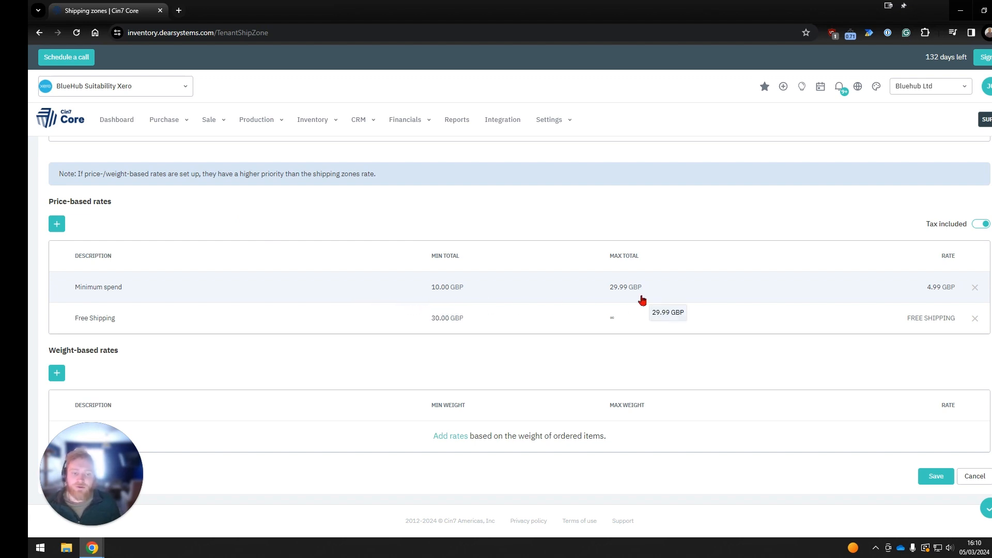
{"action": "left_click", "coordinate": [444, 288]}
{"action": "type", "text": "0"}
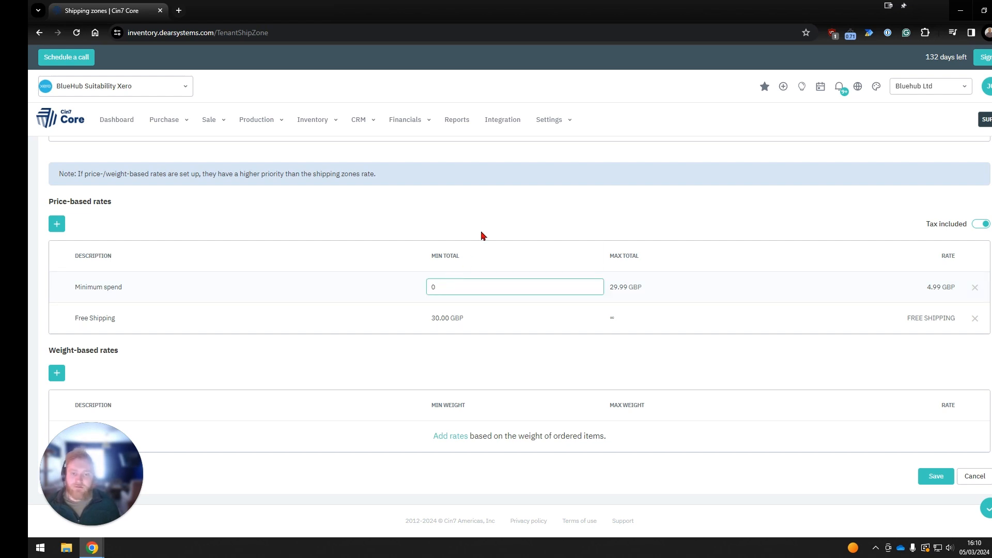
{"action": "left_click", "coordinate": [483, 228]}
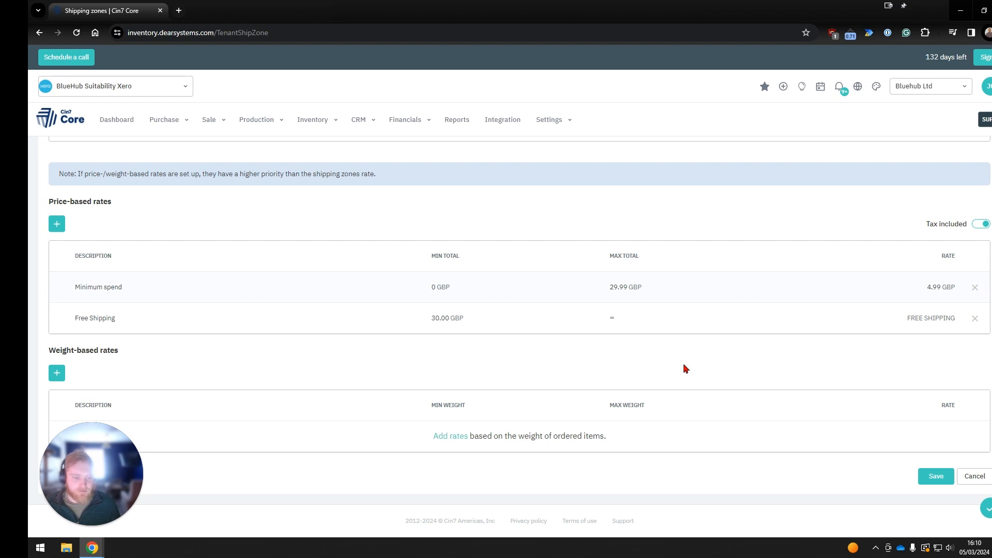
{"action": "scroll", "coordinate": [746, 365], "scroll_direction": "up", "scroll_amount": 3}
{"action": "scroll", "coordinate": [824, 372], "scroll_direction": "up", "scroll_amount": 2}
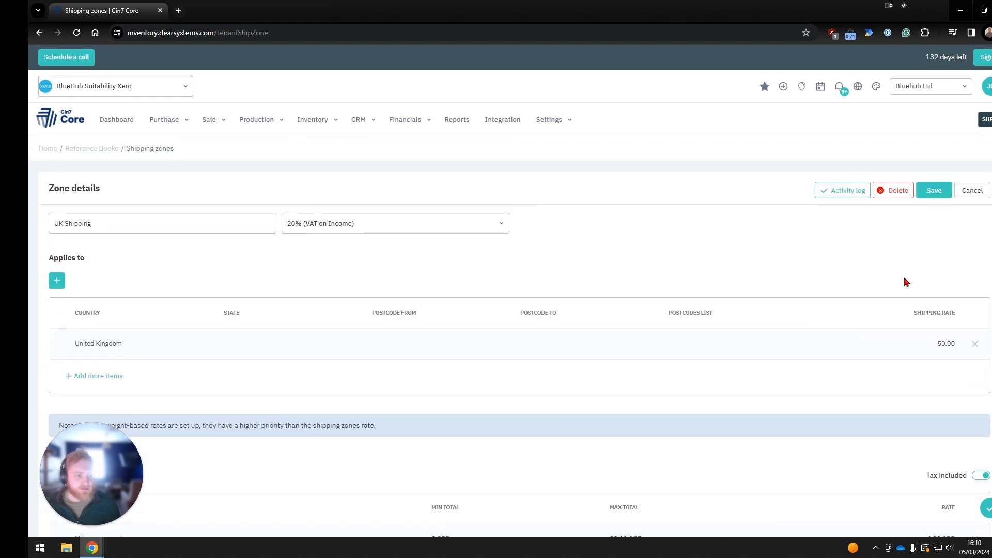
{"action": "left_click", "coordinate": [934, 191]}
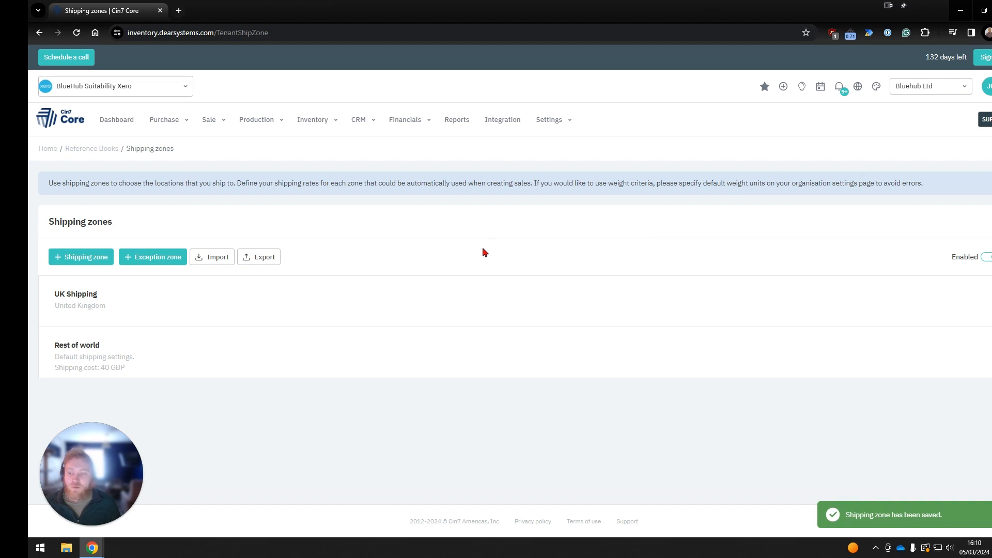
{"action": "left_click", "coordinate": [417, 295]}
{"action": "scroll", "coordinate": [700, 256], "scroll_direction": "down", "scroll_amount": 4}
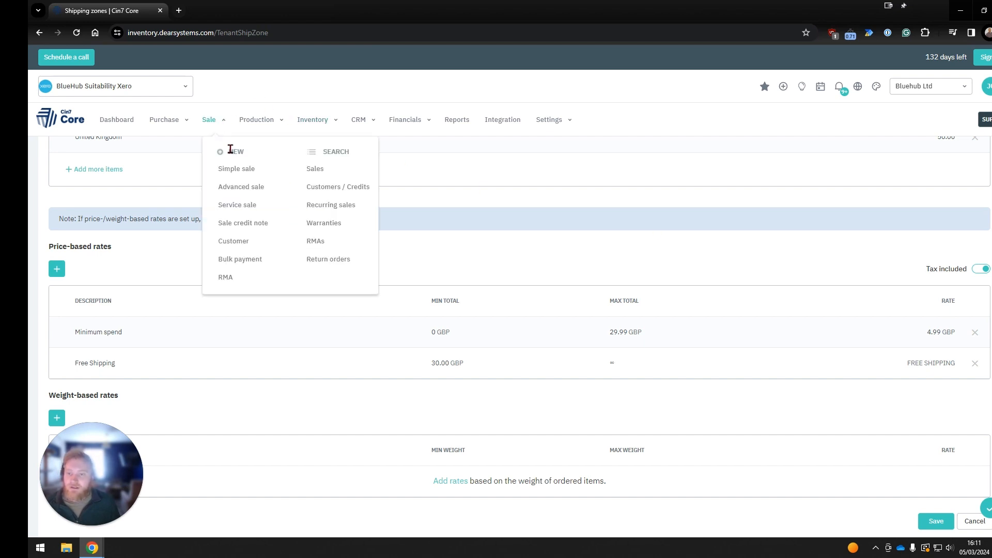
Create a new simple sale for the customer BlueHub.
{"action": "left_click", "coordinate": [230, 171]}
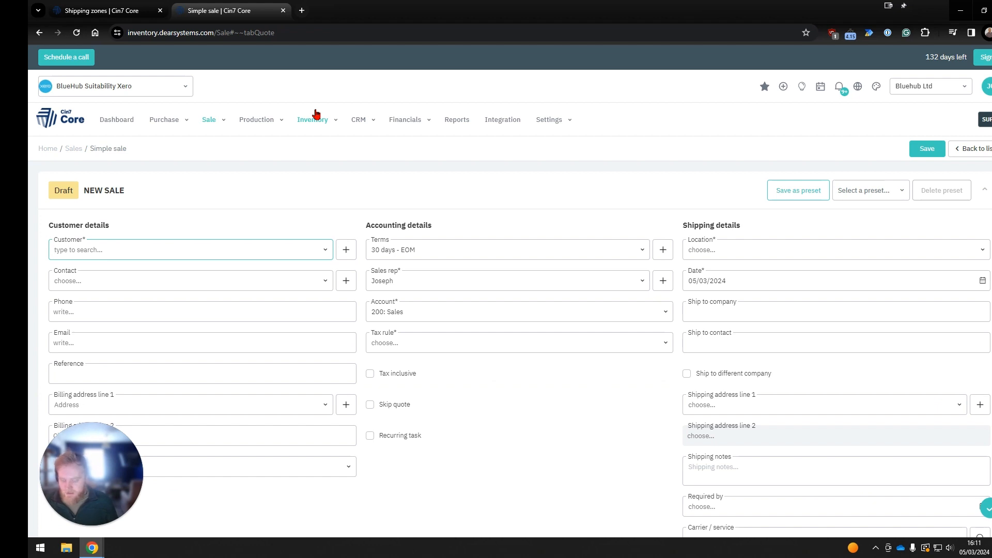
{"action": "type", "text": "bluehub"}
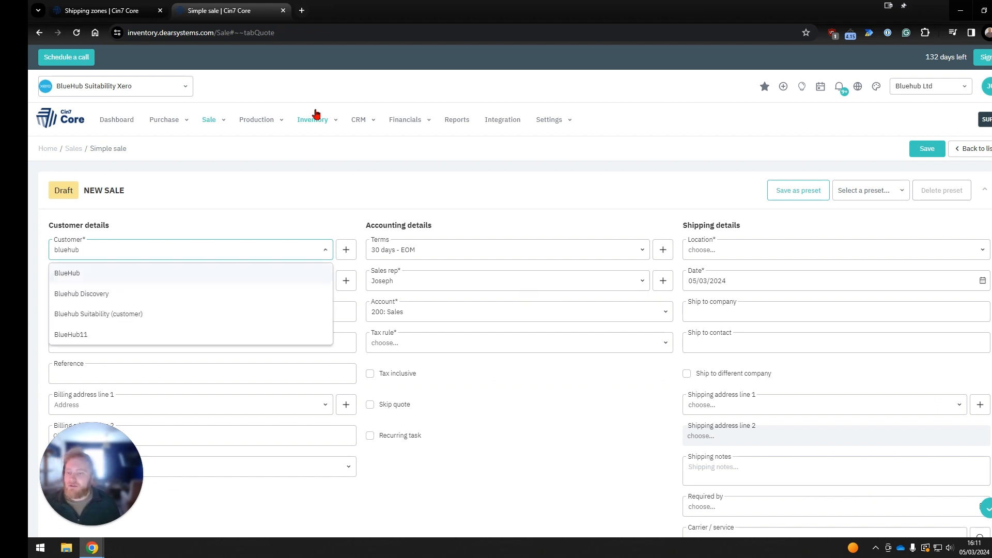
{"action": "left_click", "coordinate": [285, 274]}
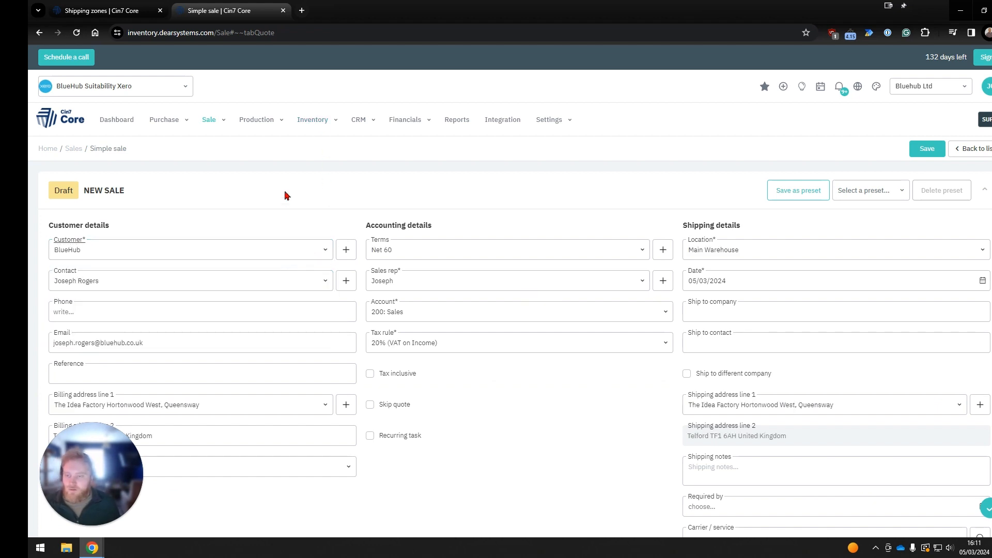
Add the Chocolate Cupcakes product to the sale quote with a quantity of 1.
{"action": "scroll", "coordinate": [305, 216], "scroll_direction": "down", "scroll_amount": 1}
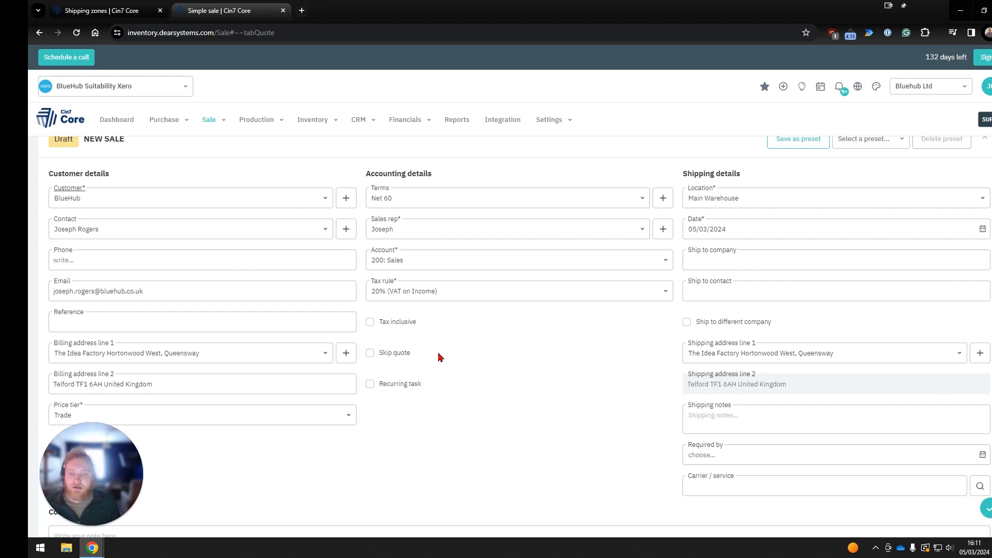
{"action": "scroll", "coordinate": [509, 357], "scroll_direction": "down", "scroll_amount": 4}
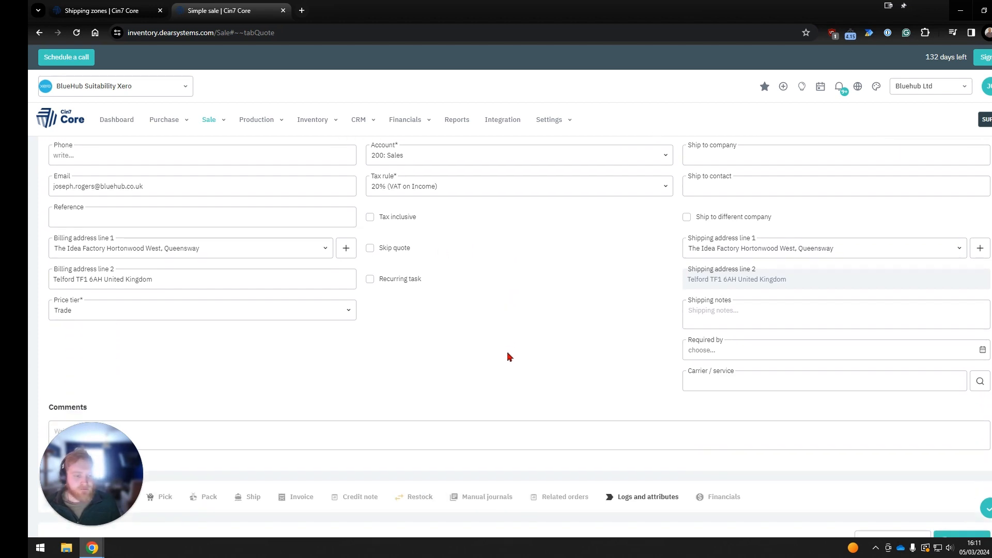
{"action": "scroll", "coordinate": [509, 356], "scroll_direction": "down", "scroll_amount": 4}
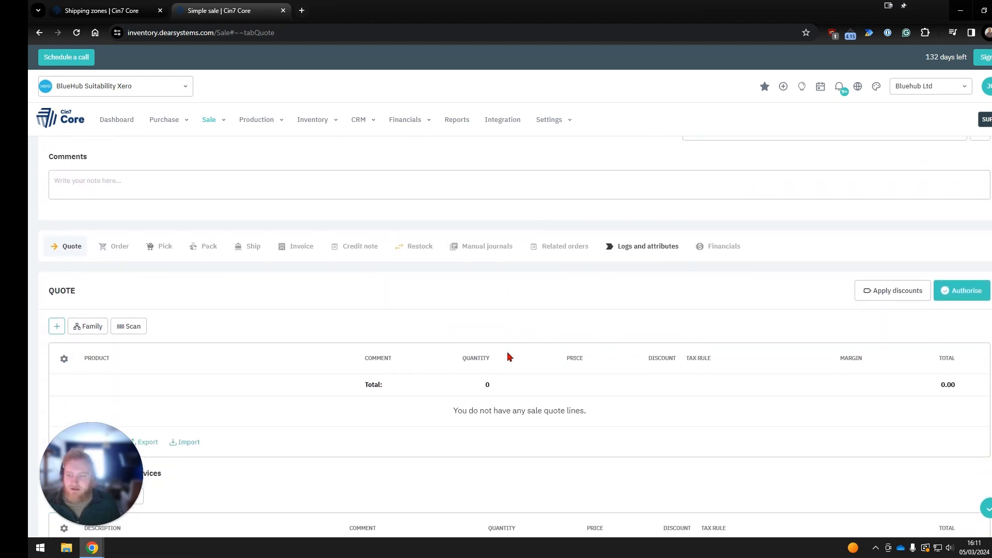
{"action": "scroll", "coordinate": [491, 345], "scroll_direction": "down", "scroll_amount": 1}
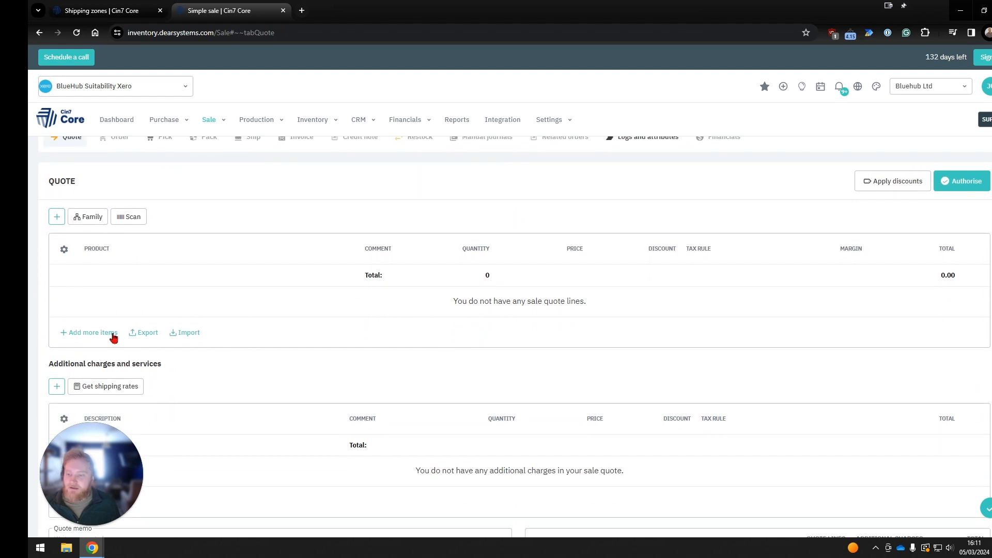
{"action": "left_click", "coordinate": [93, 333]}
{"action": "type", "text": "cake"}
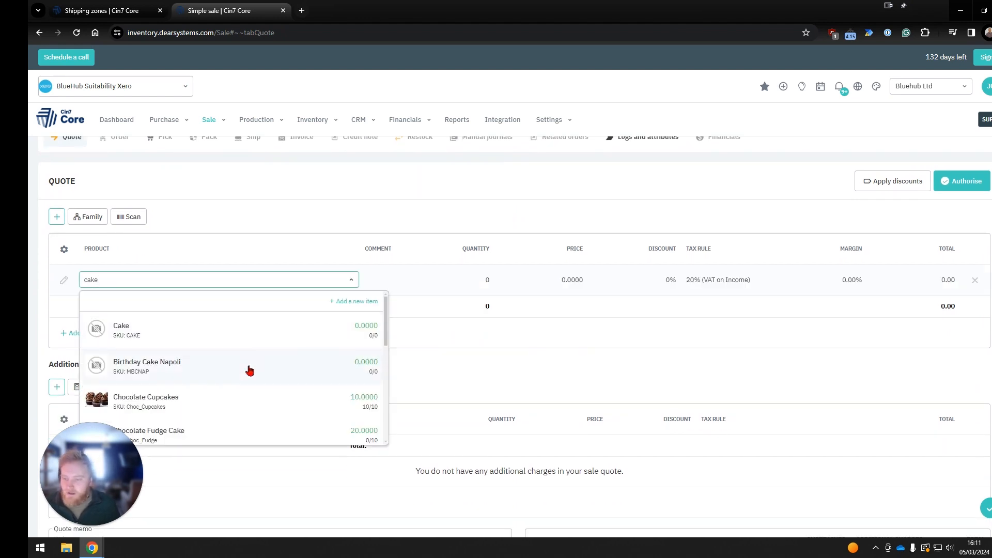
{"action": "left_click", "coordinate": [282, 397]}
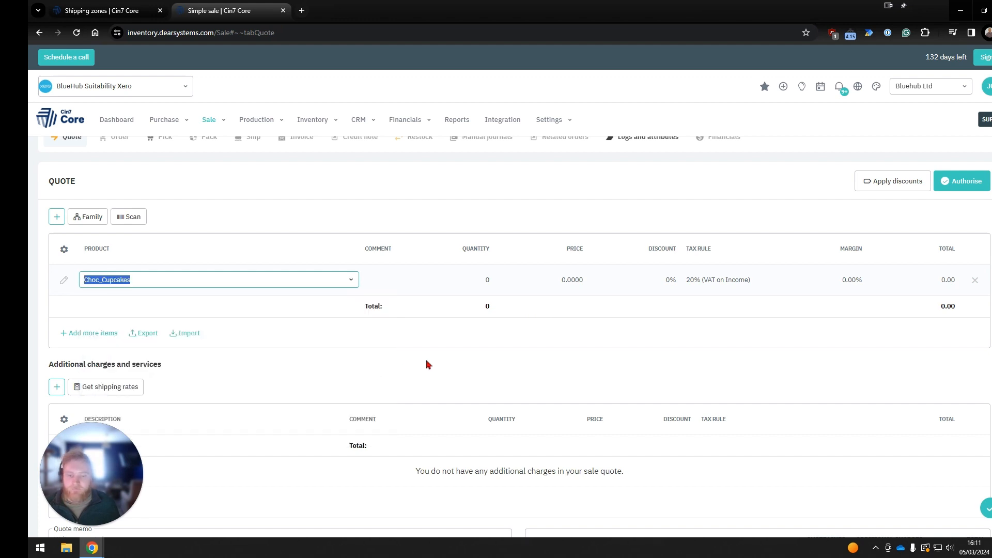
{"action": "left_click", "coordinate": [483, 283]}
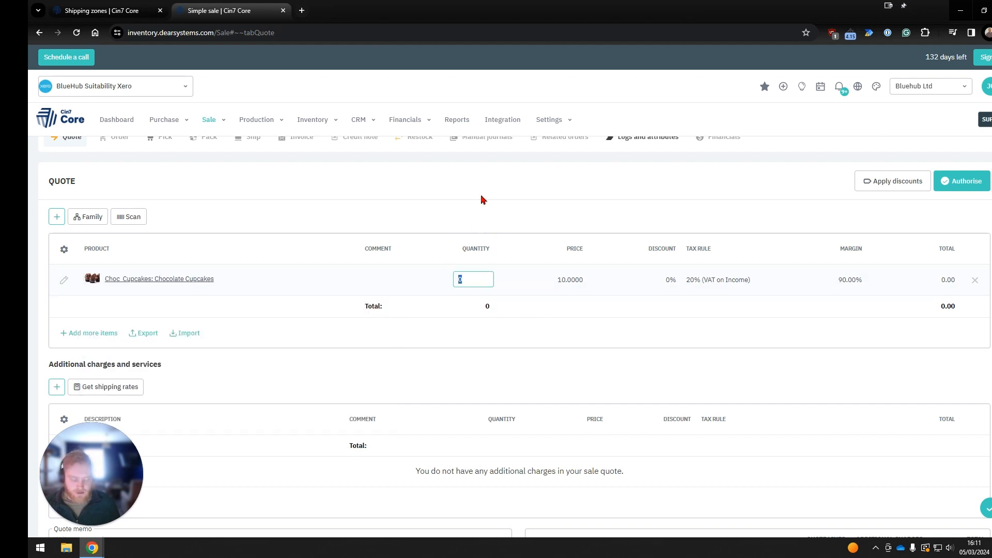
{"action": "type", "text": "1"}
{"action": "left_click", "coordinate": [481, 200]}
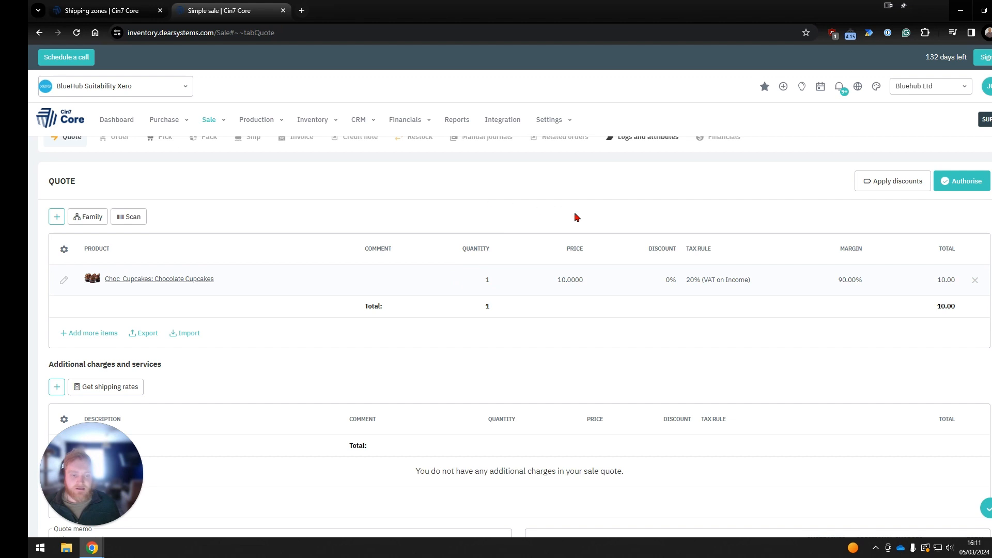
Try to get shipping zone rates for the quote's additional charges, and save the sale.
{"action": "scroll", "coordinate": [599, 335], "scroll_direction": "down", "scroll_amount": 2}
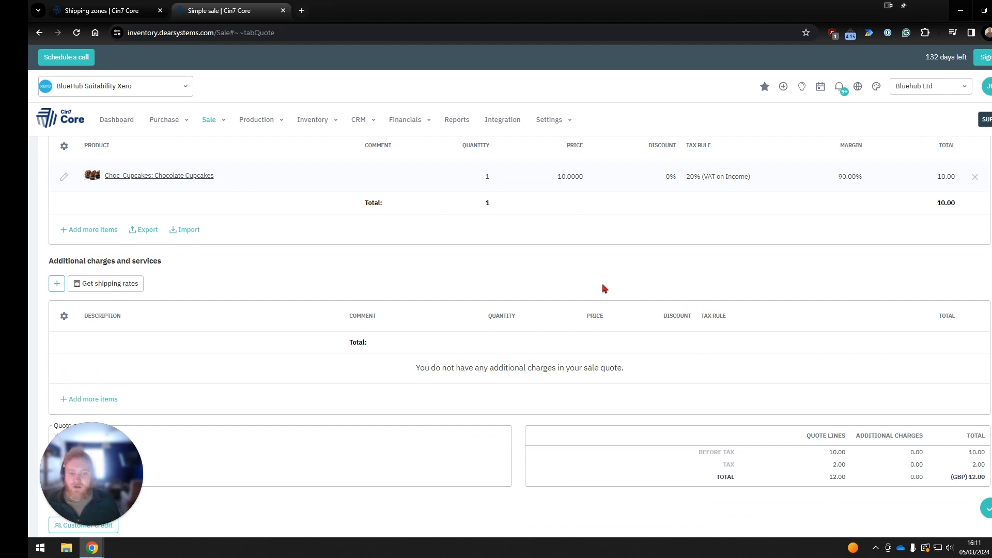
{"action": "left_click", "coordinate": [141, 283]}
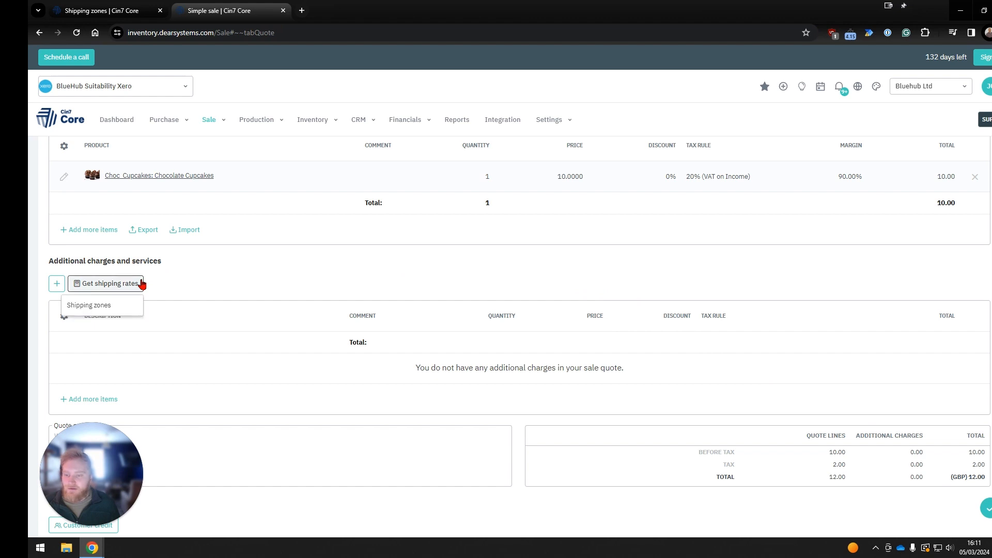
{"action": "left_click", "coordinate": [128, 308]}
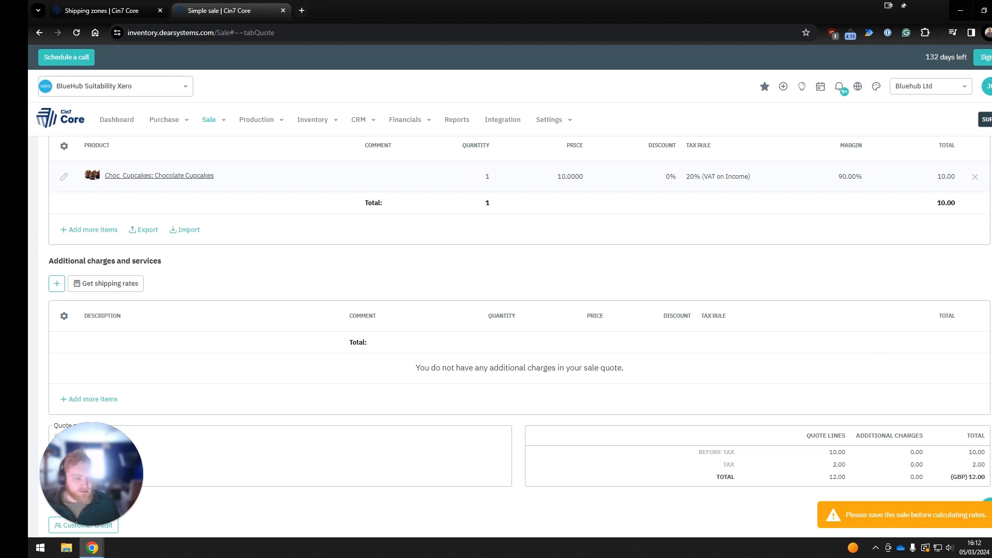
{"action": "left_click", "coordinate": [989, 508]}
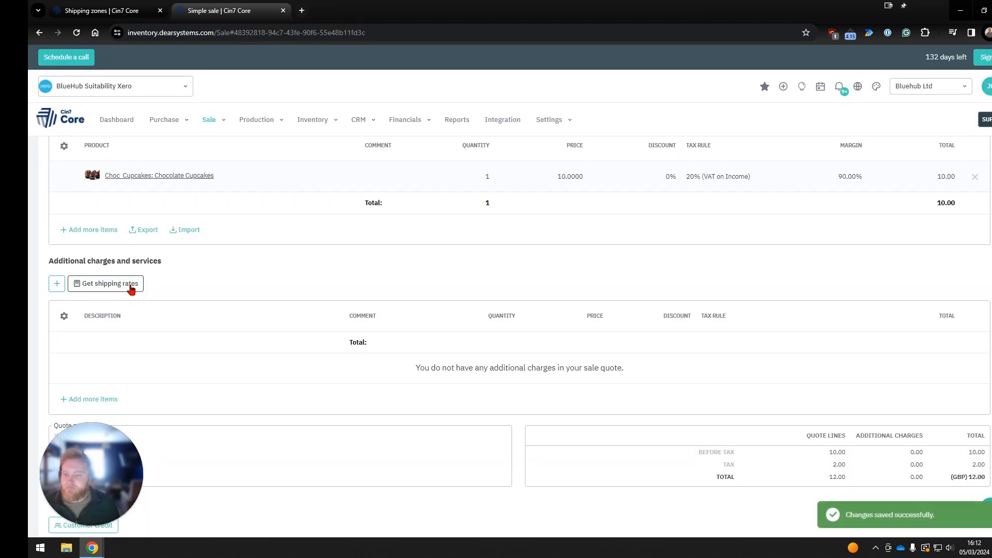
Get the shipping zone rates and add the UK Shipping charge with the Minimum spend service to the quote.
{"action": "left_click", "coordinate": [131, 286]}
{"action": "left_click", "coordinate": [120, 309]}
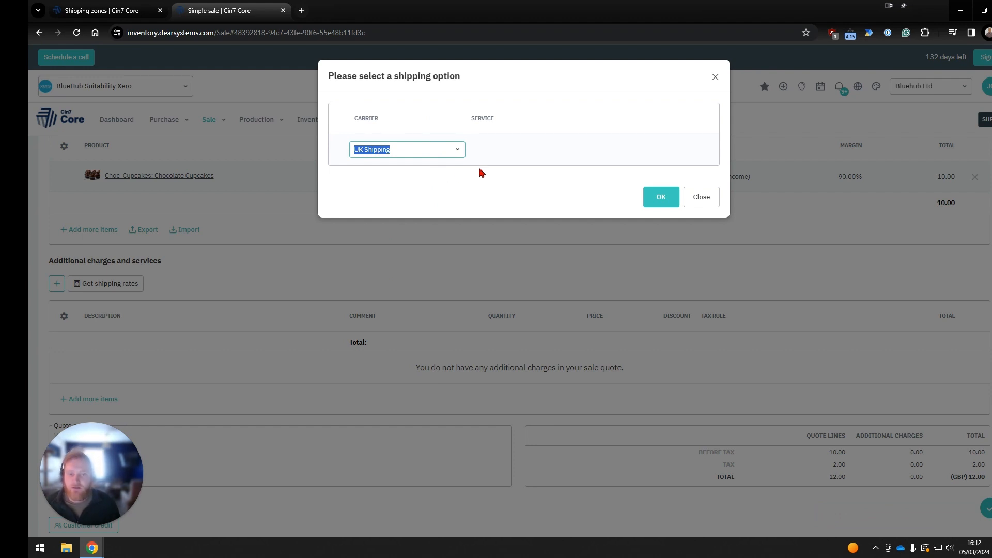
{"action": "left_click", "coordinate": [690, 153]}
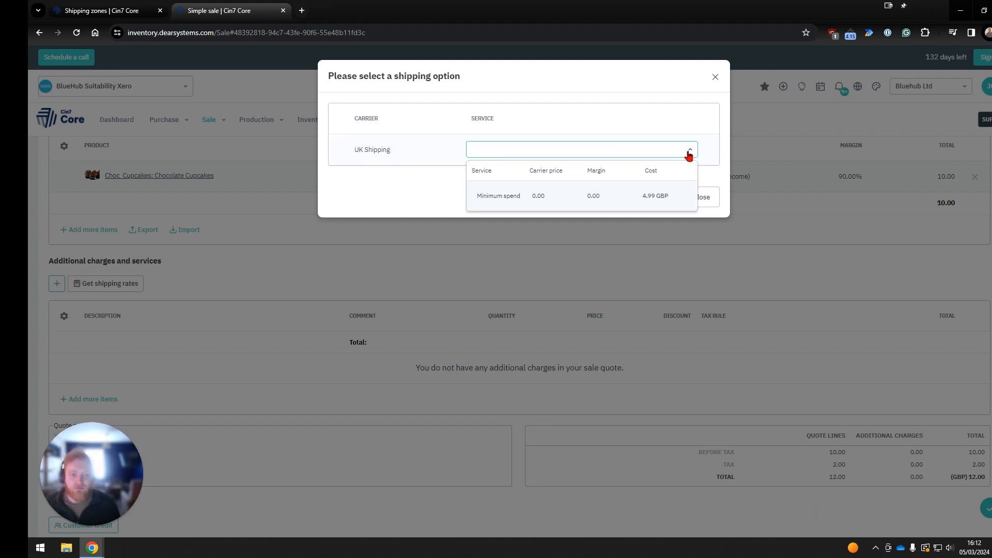
{"action": "left_click", "coordinate": [558, 198]}
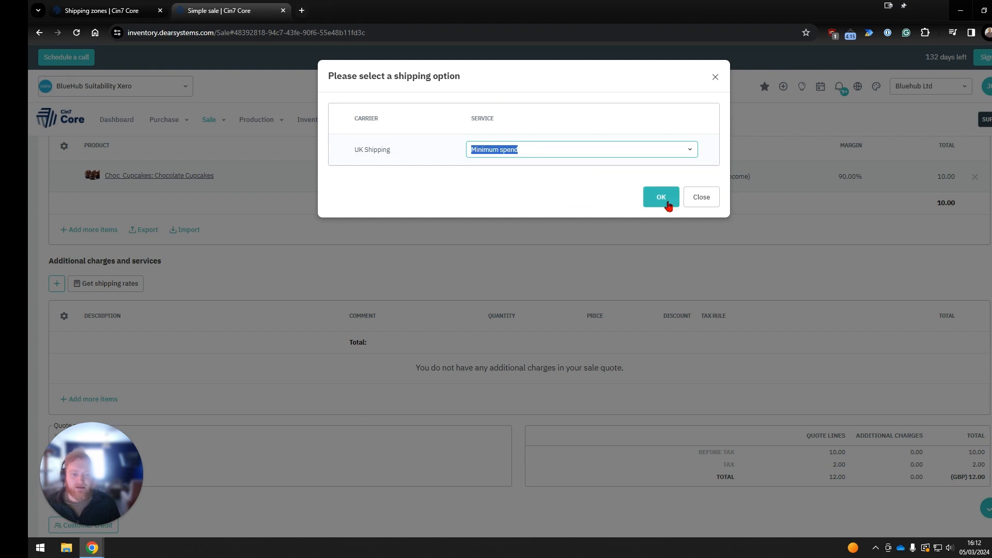
{"action": "left_click", "coordinate": [666, 202]}
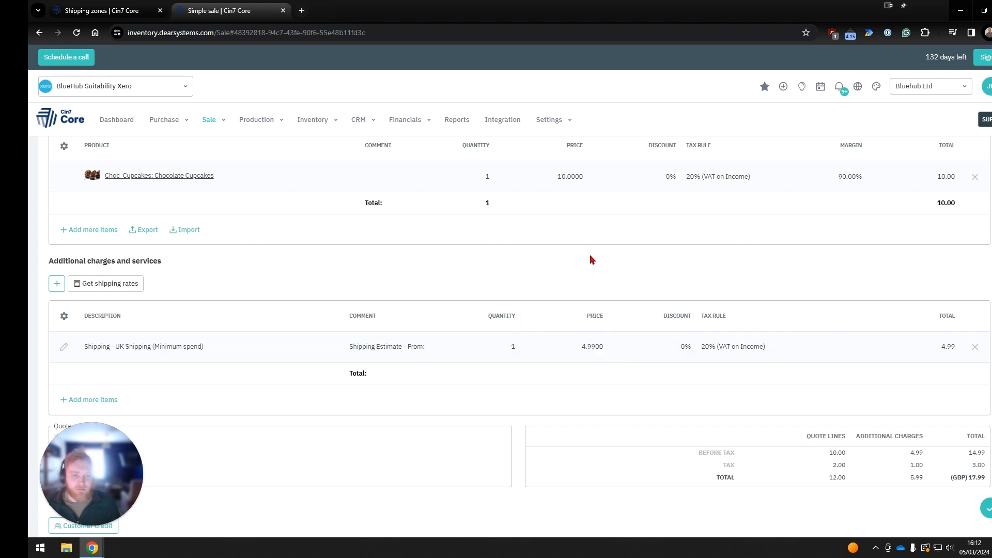
Set the quantity of the Chocolate Cupcakes line in the sale quote to 3.
{"action": "scroll", "coordinate": [591, 266], "scroll_direction": "up", "scroll_amount": 1}
{"action": "left_click", "coordinate": [477, 232]}
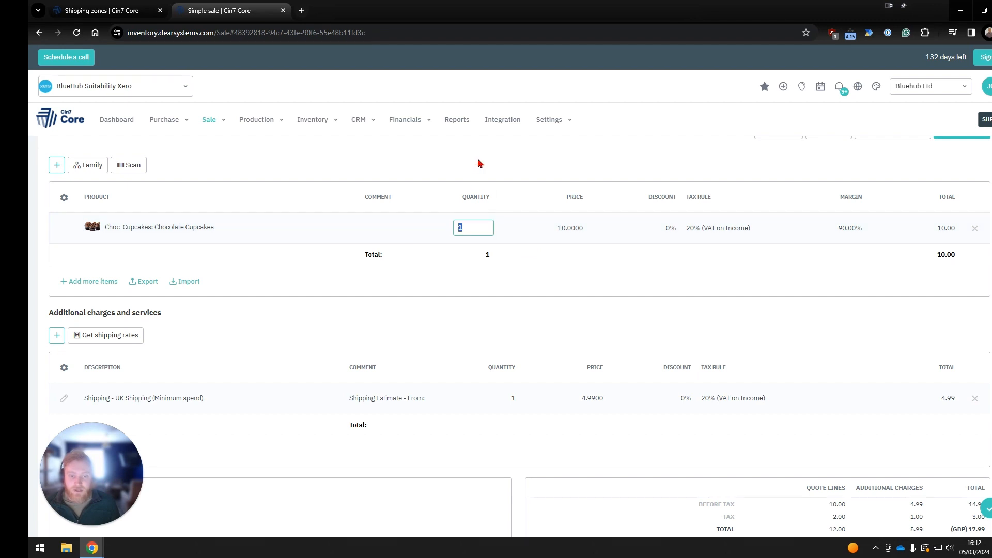
{"action": "type", "text": "3"}
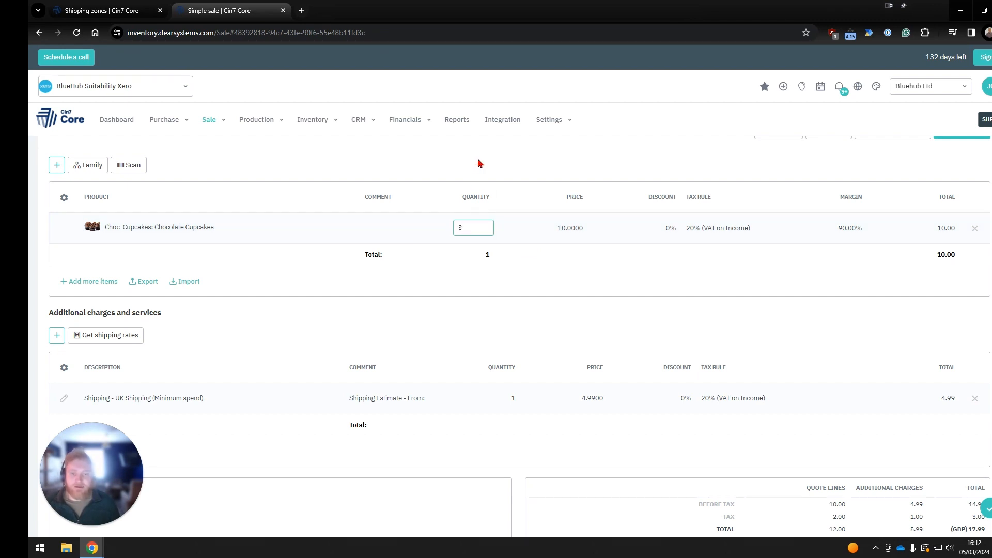
{"action": "key", "text": "Return"}
Replace the quote's Minimum spend shipping charge with the Free Shipping service of UK Shipping, using newly fetched shipping zone rates.
{"action": "scroll", "coordinate": [681, 277], "scroll_direction": "down", "scroll_amount": 1}
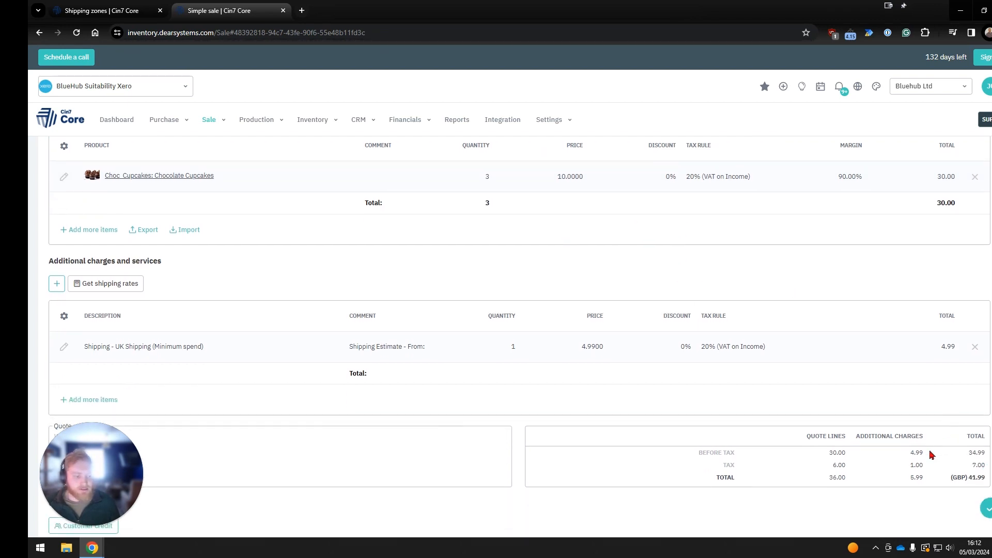
{"action": "left_click", "coordinate": [975, 346]}
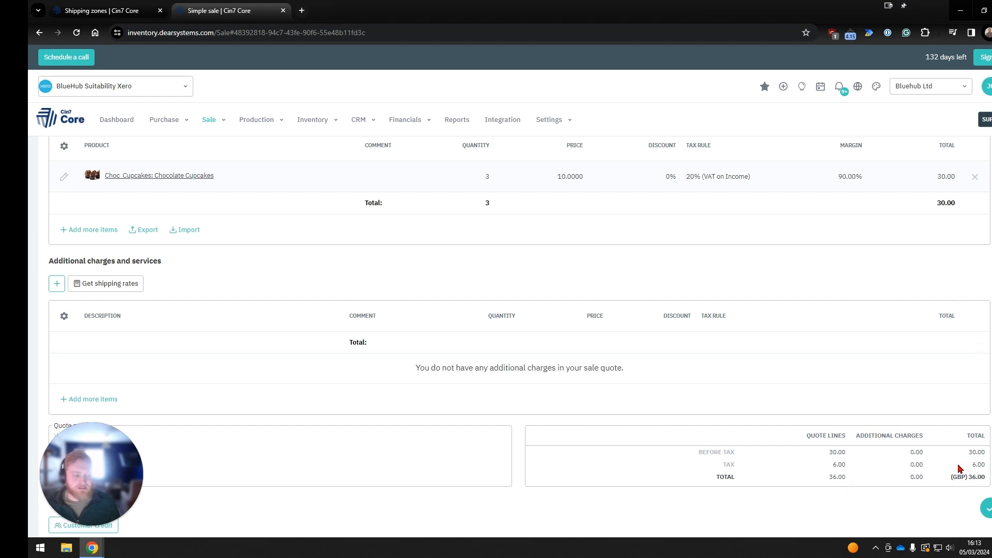
{"action": "left_click", "coordinate": [134, 286]}
{"action": "left_click", "coordinate": [128, 313]}
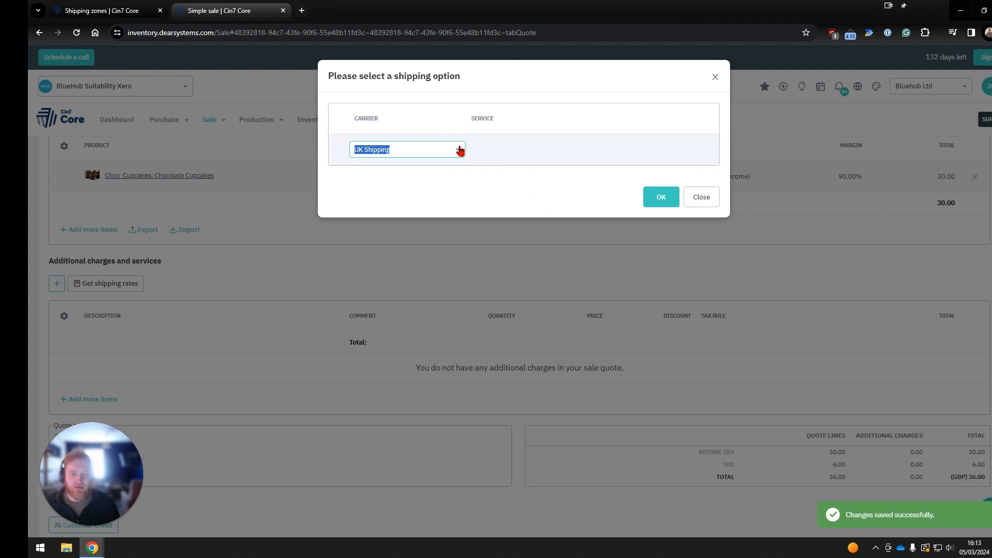
{"action": "left_click", "coordinate": [688, 149]}
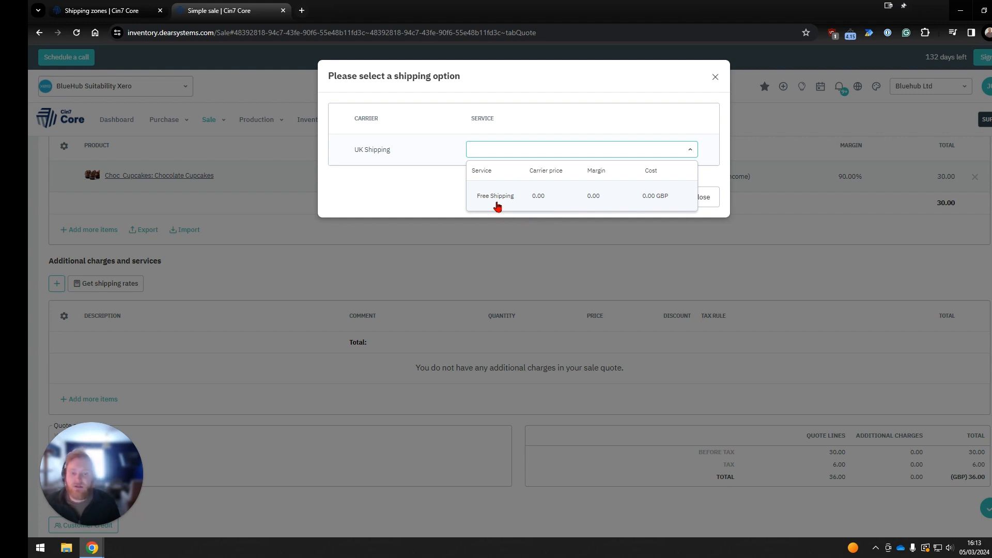
{"action": "left_click", "coordinate": [552, 198]}
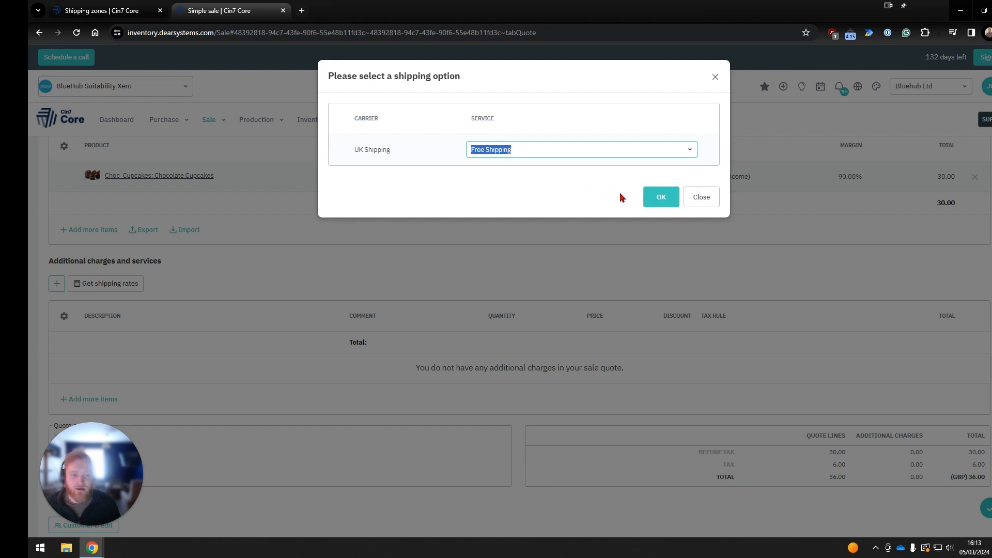
{"action": "left_click", "coordinate": [653, 200]}
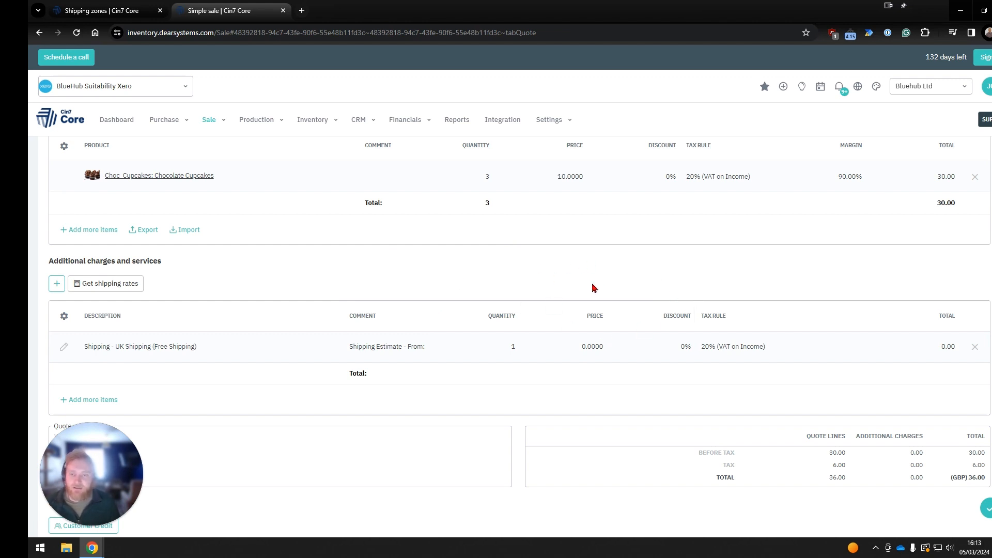
Switch back to the shipping zones page and leave the UK Shipping zone details without saving, returning to the zone list.
{"action": "scroll", "coordinate": [456, 298], "scroll_direction": "up", "scroll_amount": 1}
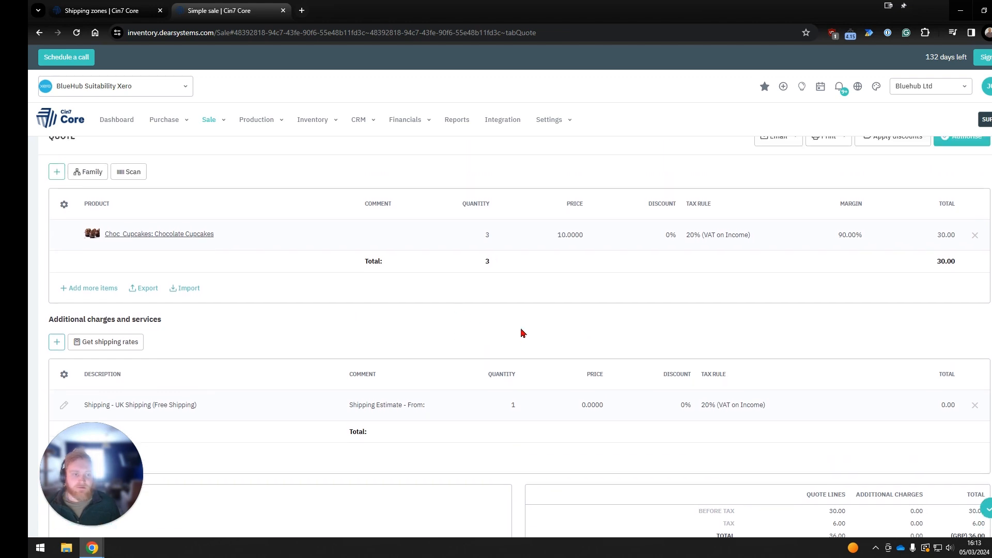
{"action": "scroll", "coordinate": [523, 333], "scroll_direction": "up", "scroll_amount": 6}
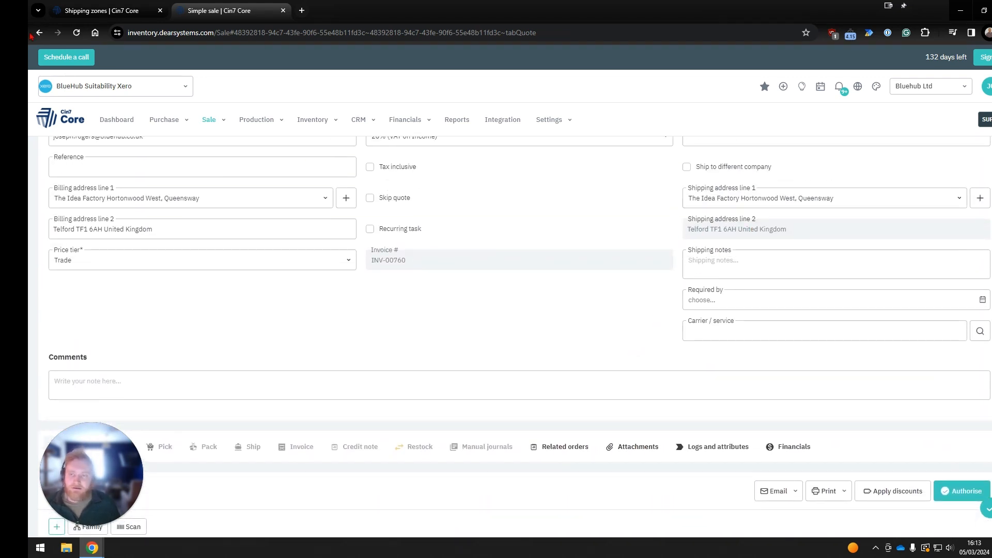
{"action": "left_click", "coordinate": [102, 11]}
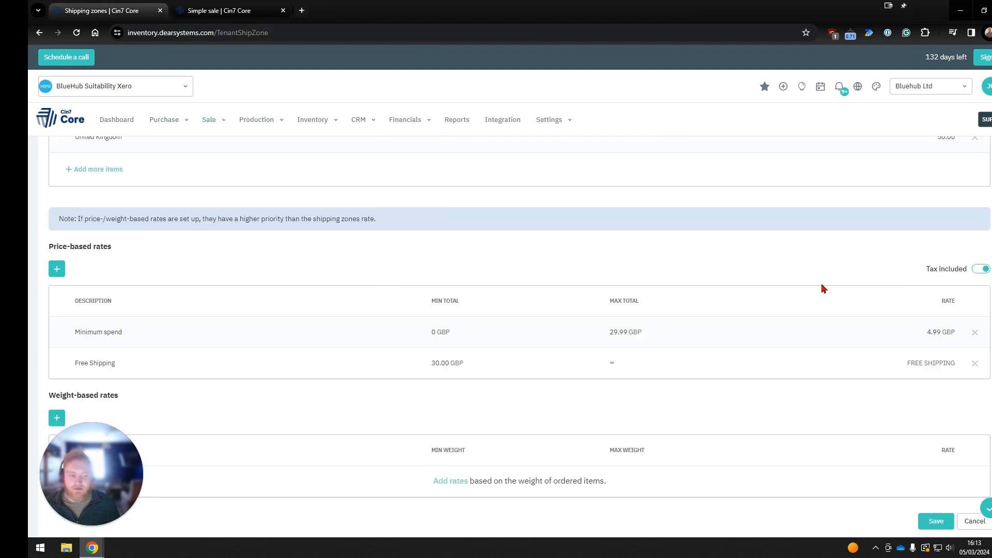
{"action": "scroll", "coordinate": [894, 299], "scroll_direction": "up", "scroll_amount": 4}
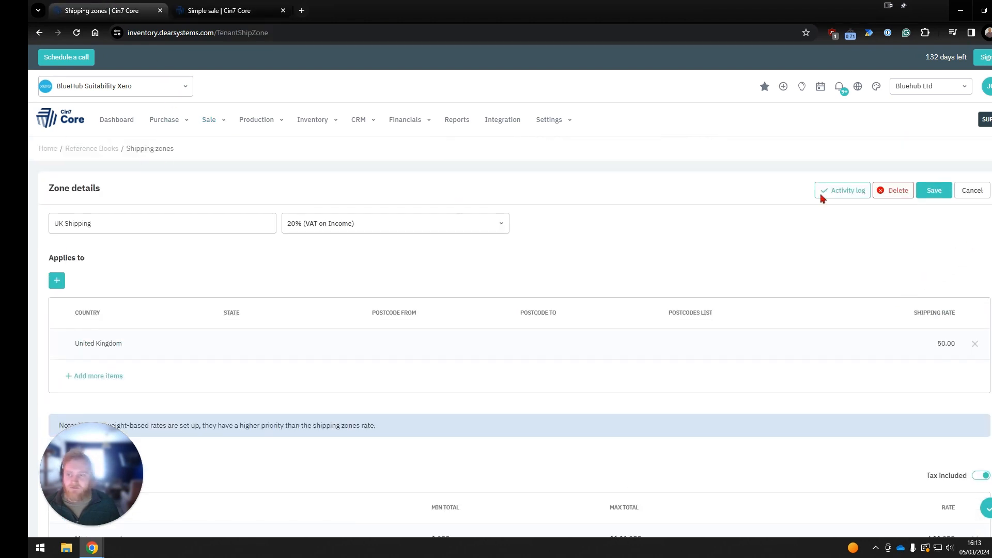
{"action": "left_click", "coordinate": [979, 192]}
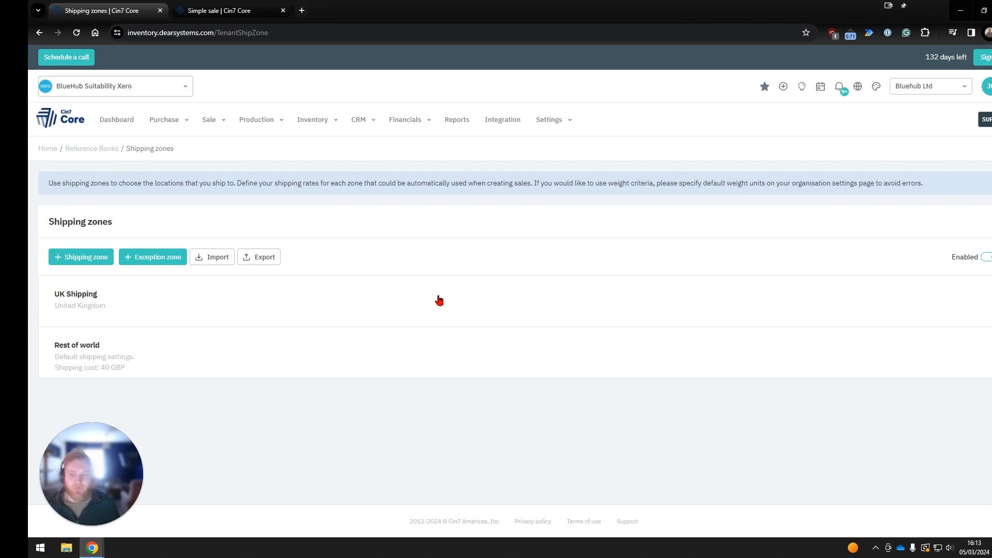